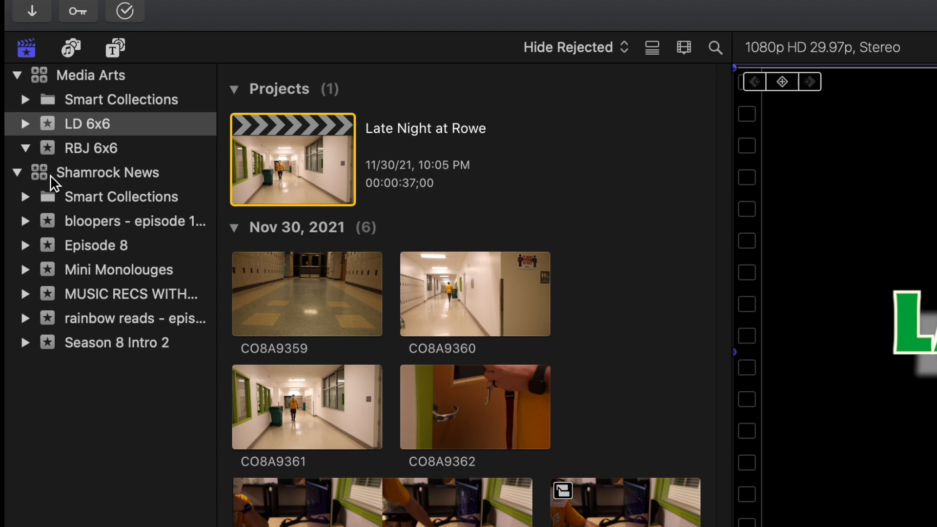
# Step: Look over the Media Arts and Shamrock News libraries, and view the titles and generators collection
pyautogui.click(14, 67)
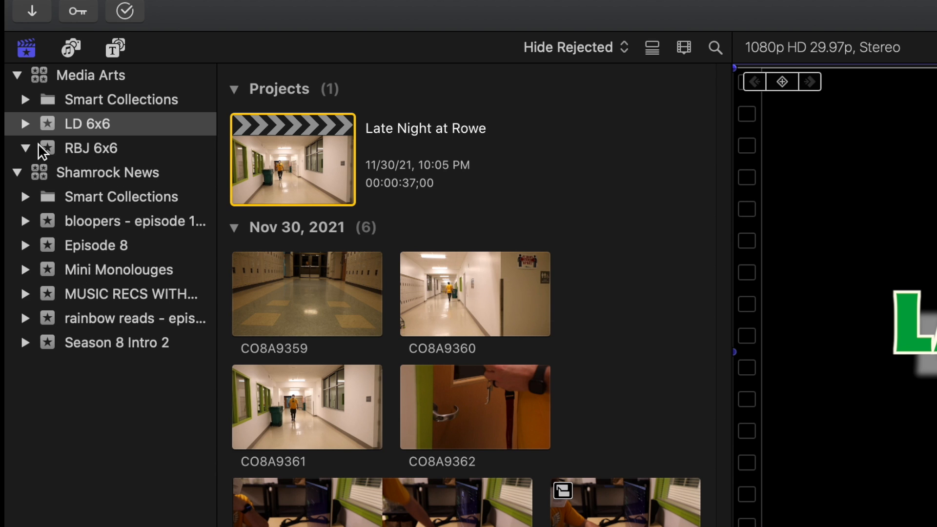
pyautogui.click(41, 76)
pyautogui.click(63, 172)
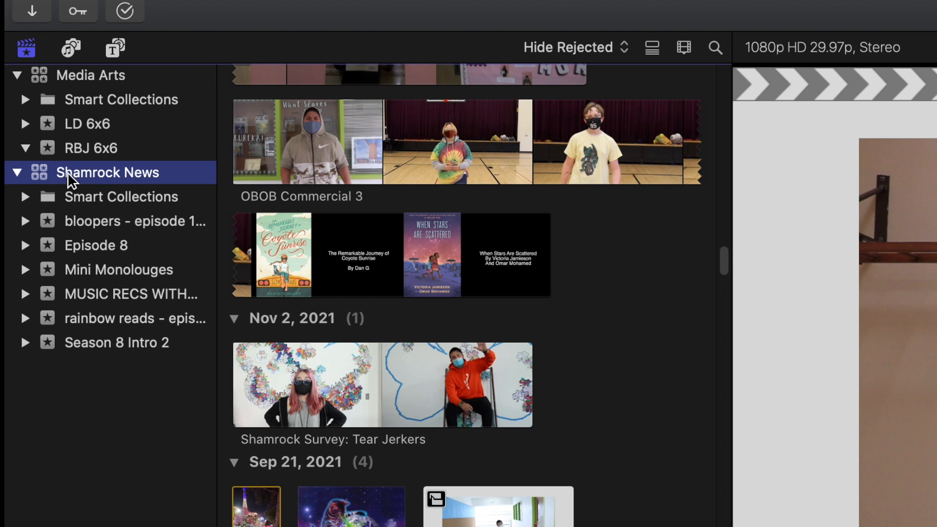
pyautogui.click(111, 58)
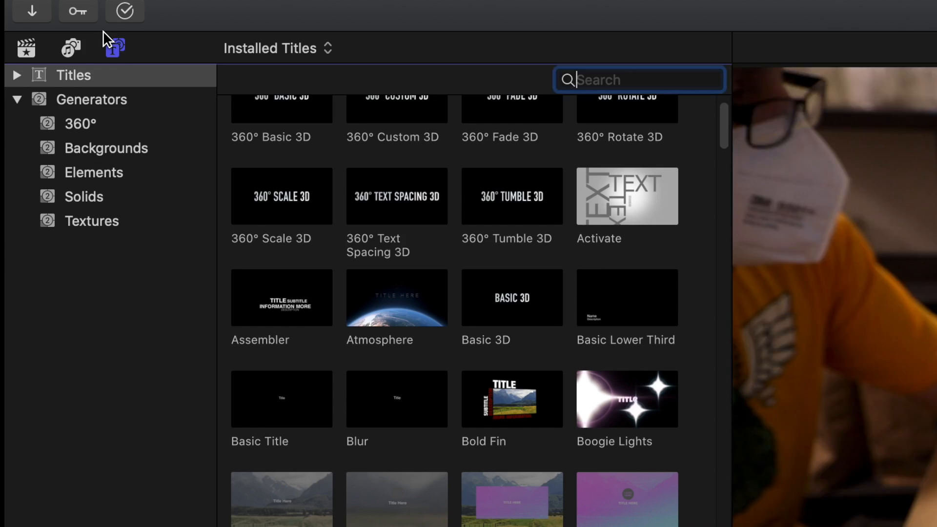
# Step: View the Logic Pro and Sound Effects audio sources and settle on the Music source
pyautogui.click(71, 47)
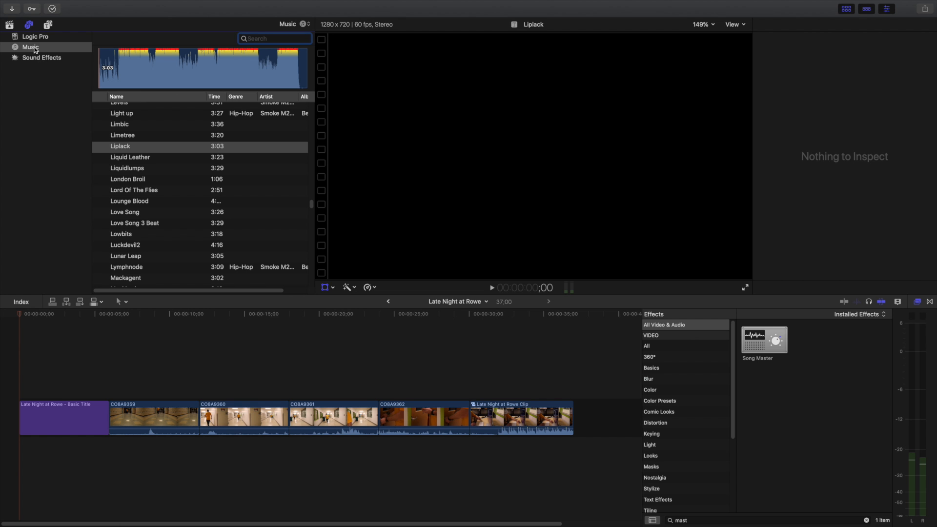
pyautogui.click(36, 38)
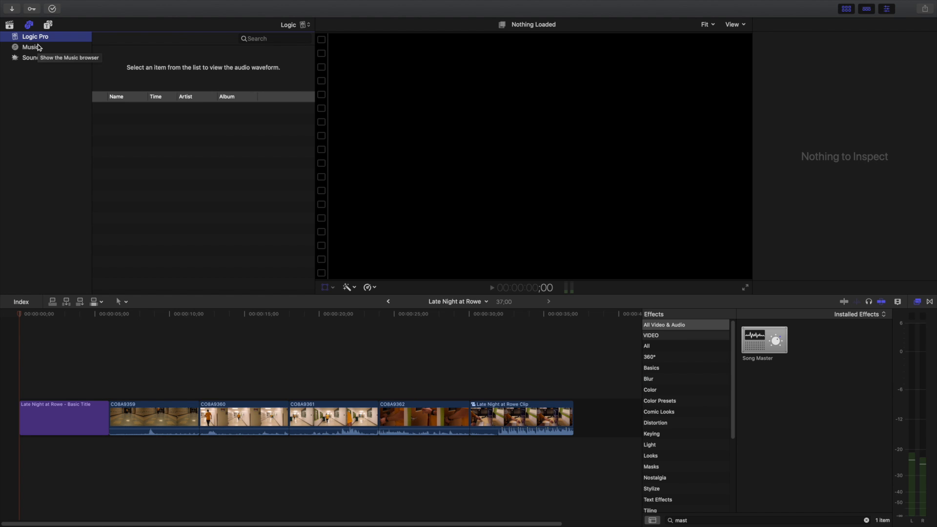
pyautogui.click(38, 47)
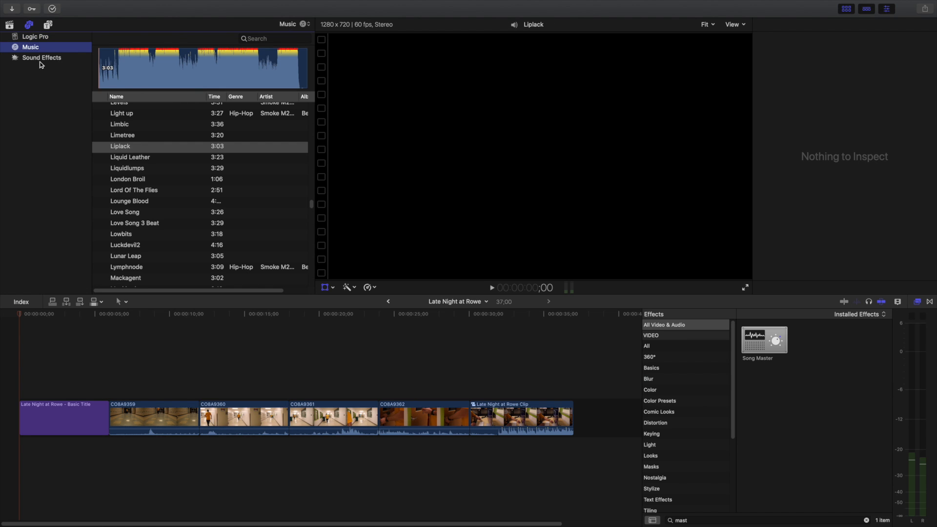
pyautogui.click(39, 59)
pyautogui.click(35, 49)
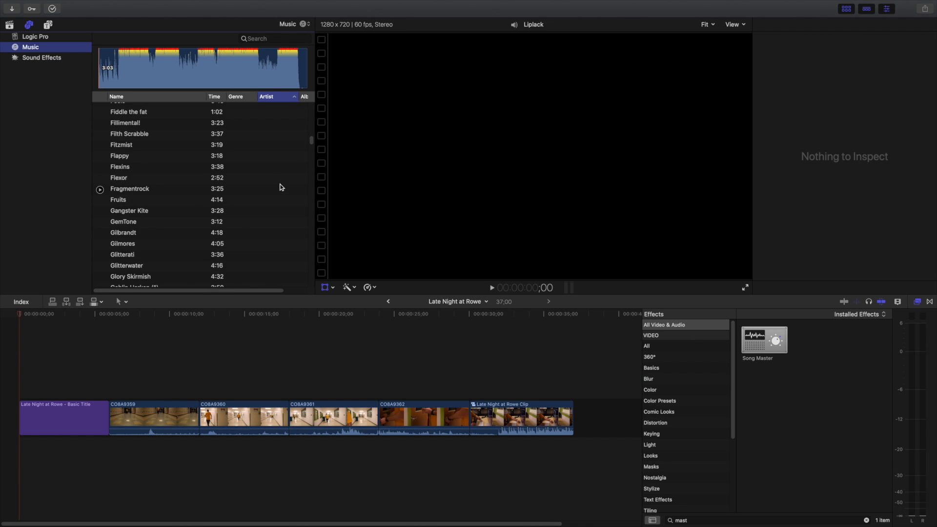
# Step: Browse the song list and preview "Hogs Flanagain!", sampling it from about 17 seconds in
pyautogui.scroll(-15, 280, 186)
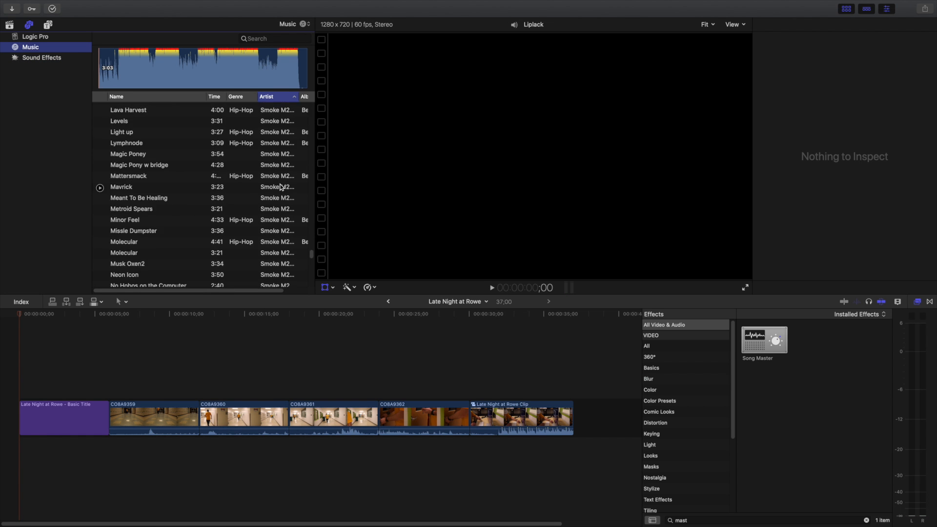
pyautogui.scroll(10, 281, 187)
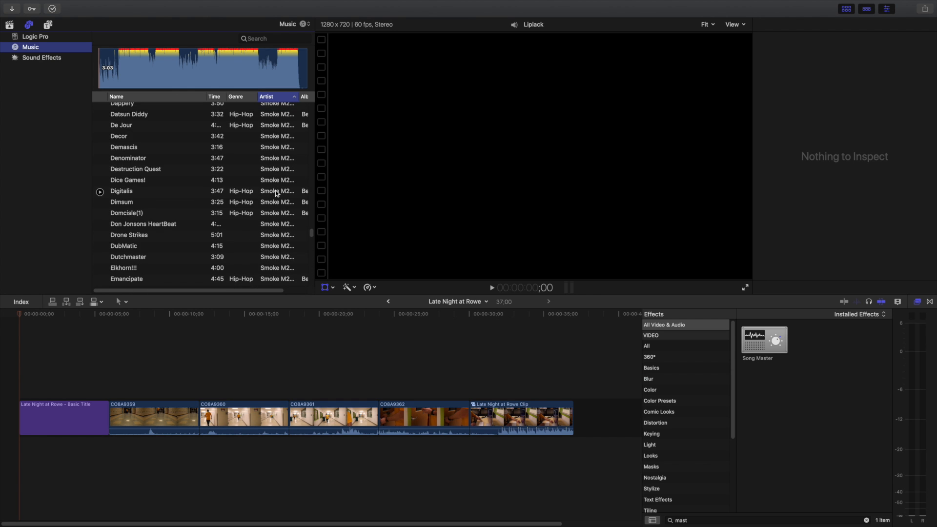
pyautogui.scroll(15, 279, 192)
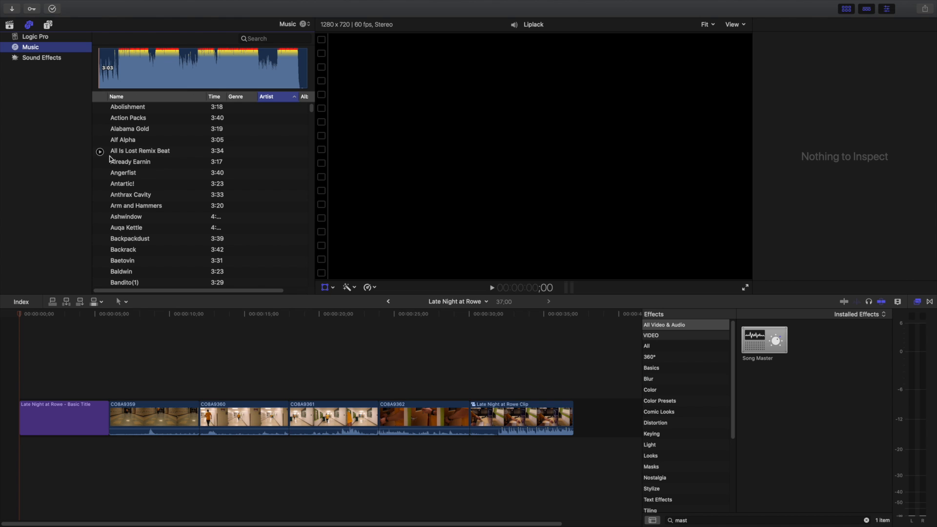
pyautogui.scroll(-8, 128, 222)
pyautogui.click(124, 227)
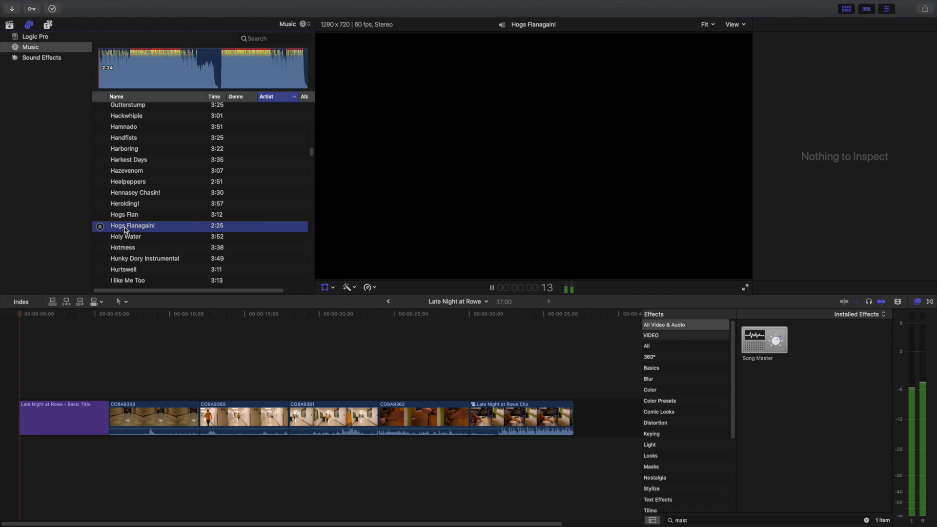
pyautogui.click(121, 69)
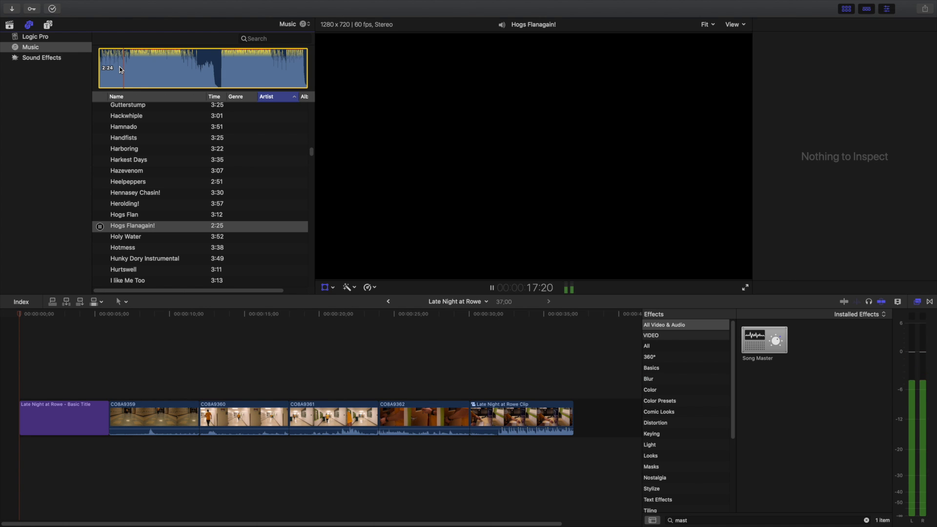
pyautogui.press('space')
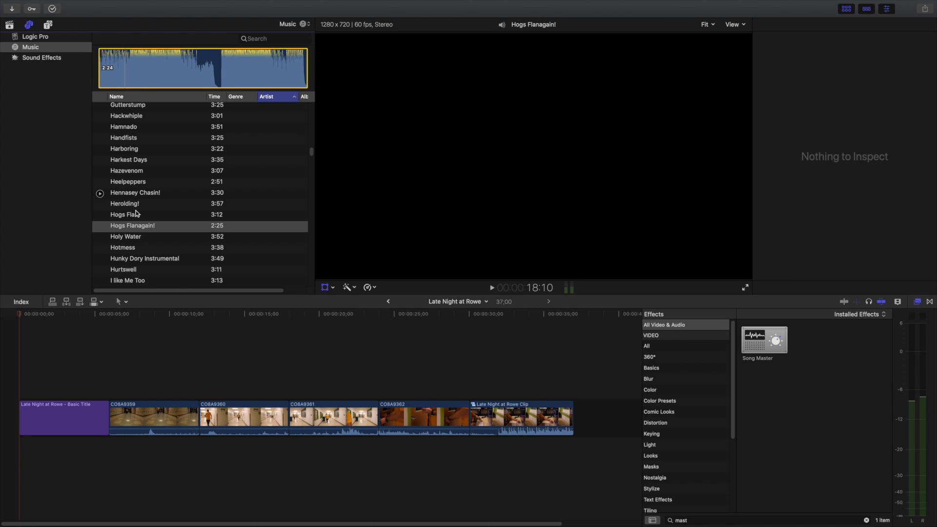
# Step: Preview the song "Hotmess" from a point about 16 seconds in
pyautogui.click(131, 247)
pyautogui.click(115, 74)
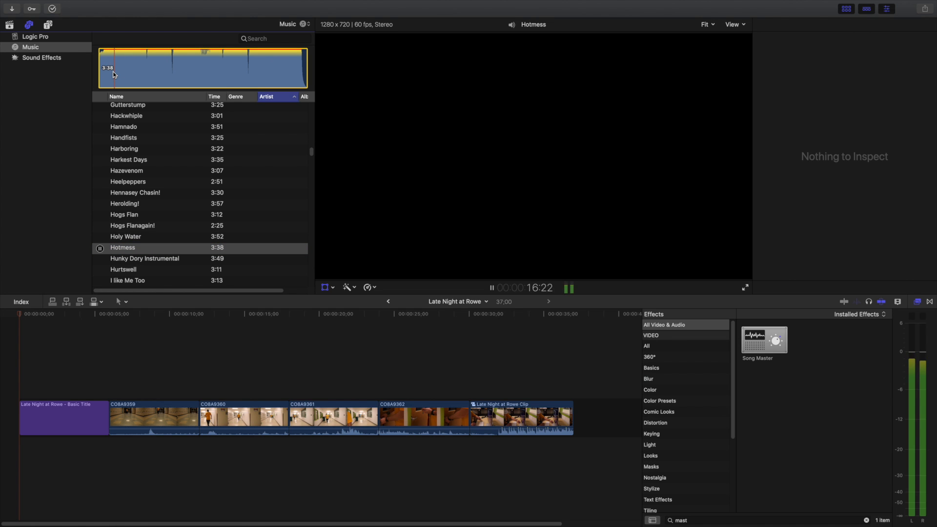
pyautogui.press('space')
# Step: Preview "Hogs Flanagain!" again and place it under the title clip at the start of the Late Night at Rowe timeline
pyautogui.click(145, 215)
pyautogui.click(146, 225)
pyautogui.press('space')
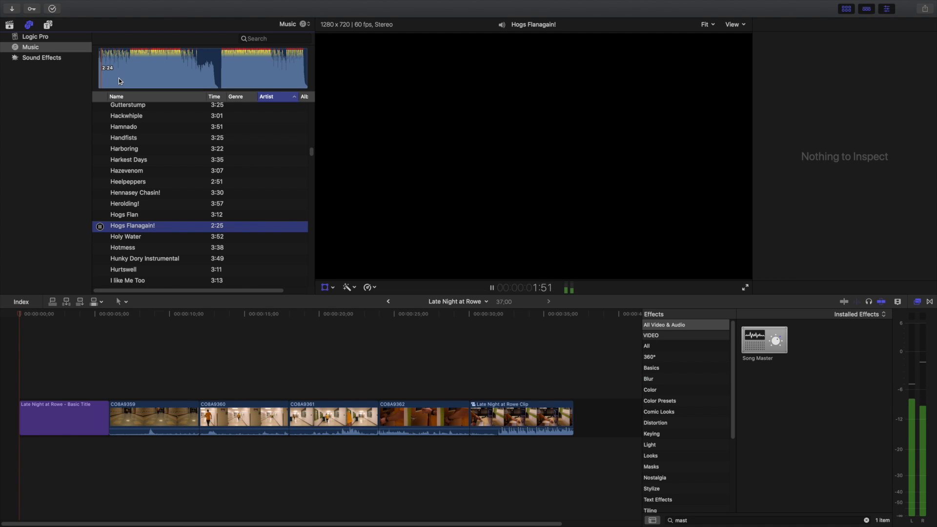
pyautogui.press('space')
pyautogui.moveTo(143, 225); pyautogui.dragTo(22, 451)
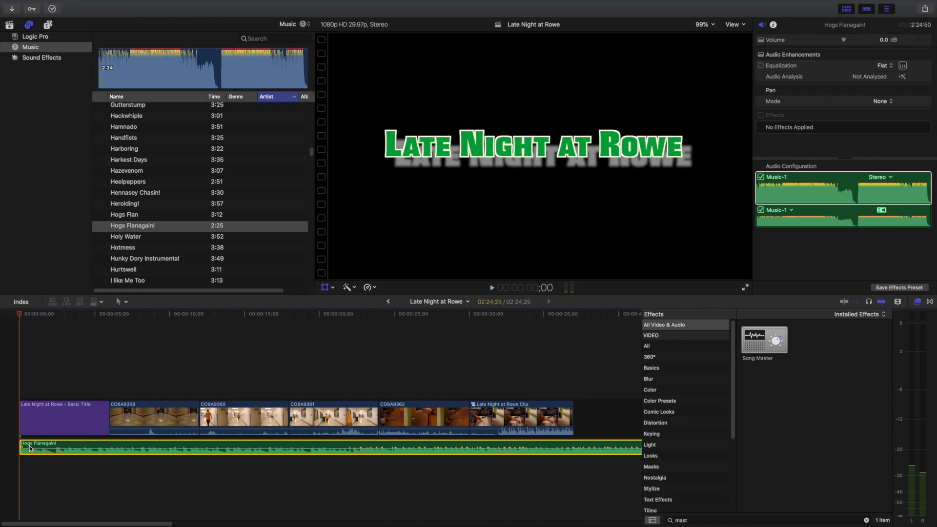
# Step: Play the start of the project and lower the whole music clip's volume to -8 dB
pyautogui.press('space')
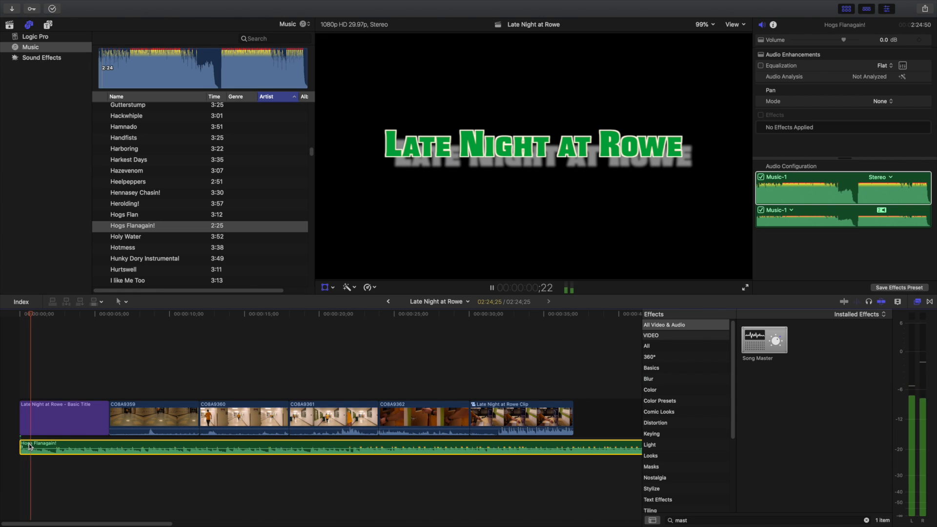
pyautogui.press('space')
pyautogui.click(76, 447)
pyautogui.moveTo(75, 447); pyautogui.dragTo(77, 449)
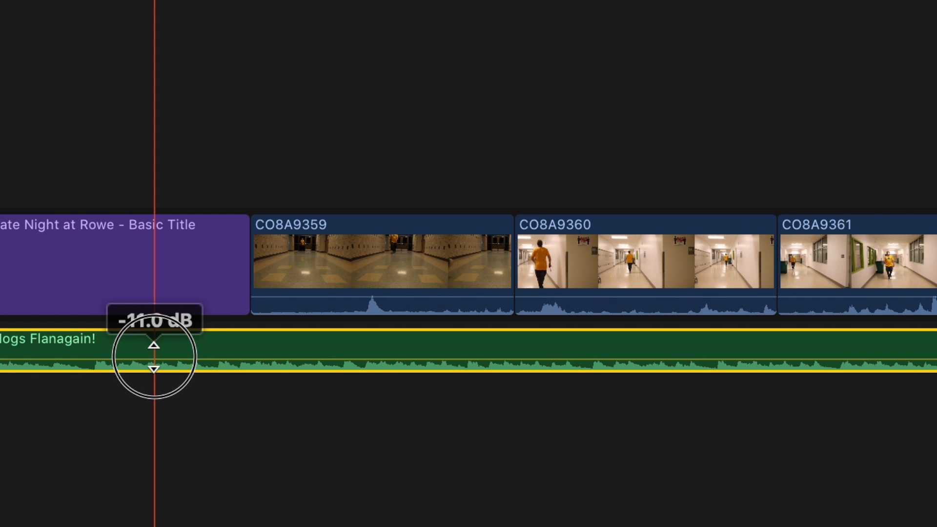
pyautogui.moveTo(154, 357); pyautogui.dragTo(155, 355)
# Step: Play the project from the beginning through the title into the first hallway clip to check the music level
pyautogui.click(1, 154)
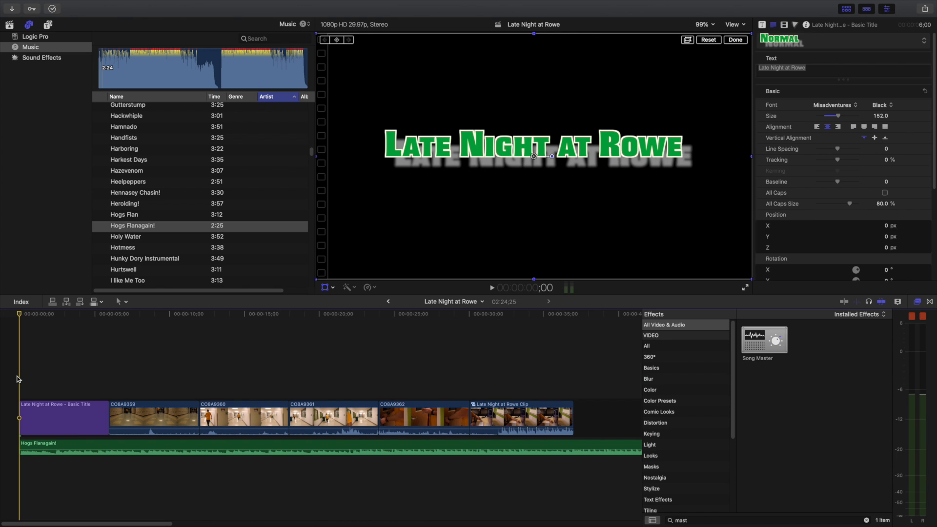
pyautogui.press('space')
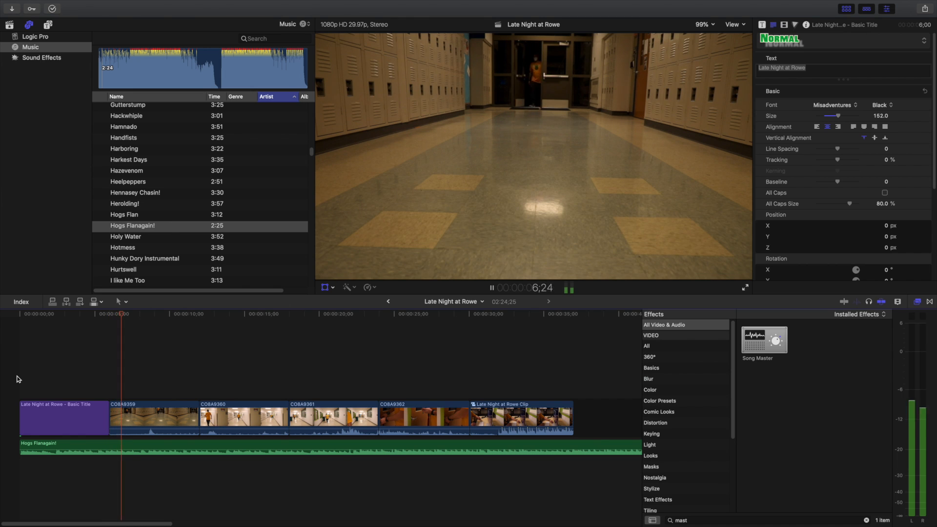
pyautogui.press('space')
# Step: Add two volume keyframes to the music around the cut from the title to CO8A9359, and lower the music after them to -26 dB
pyautogui.press('Up')
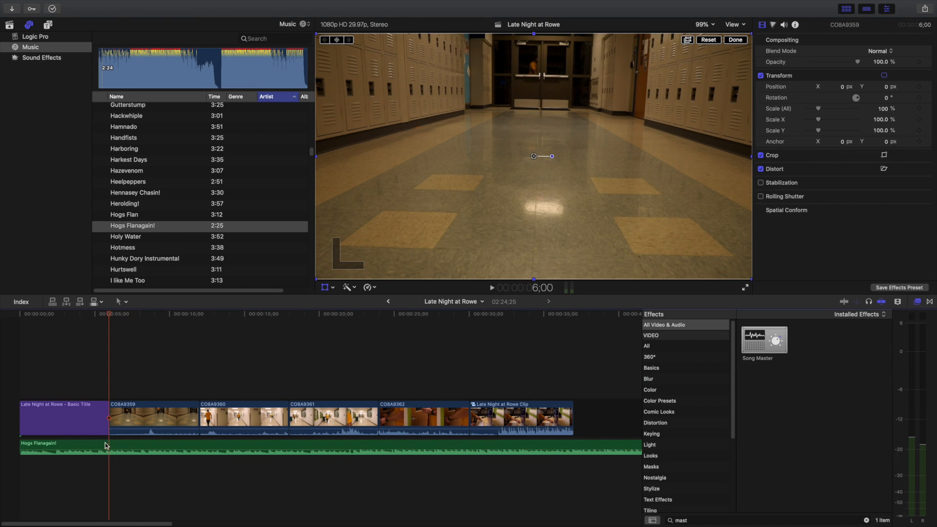
pyautogui.moveTo(107, 450)
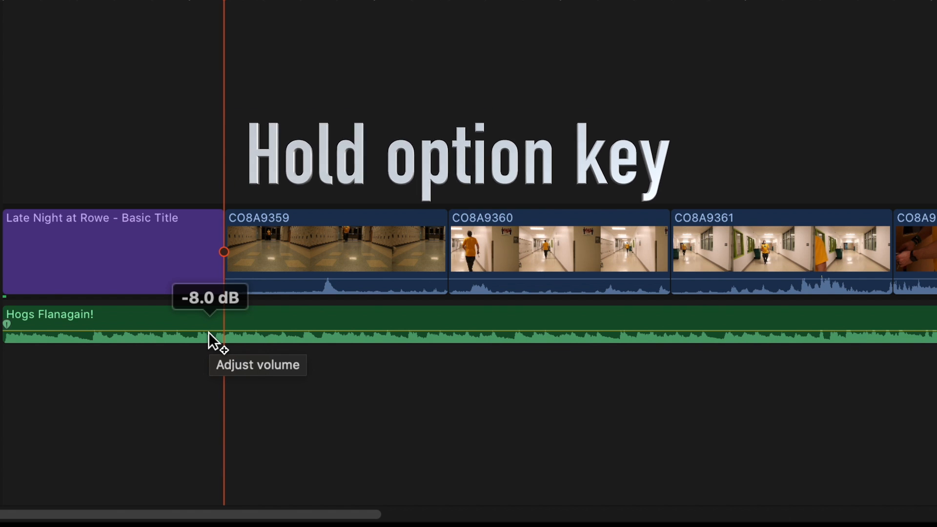
pyautogui.keyDown('alt'); pyautogui.click(209, 332); pyautogui.keyUp('alt')
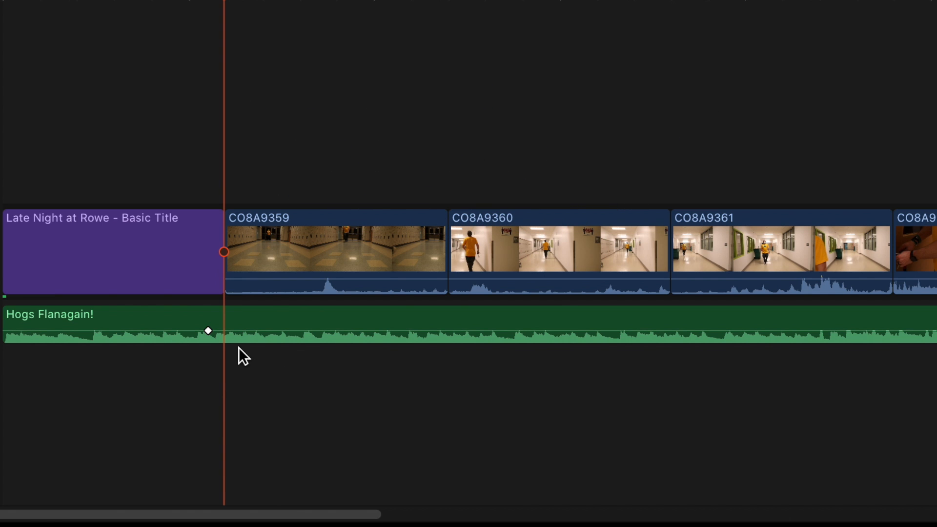
pyautogui.keyDown('alt'); pyautogui.click(237, 331); pyautogui.keyUp('alt')
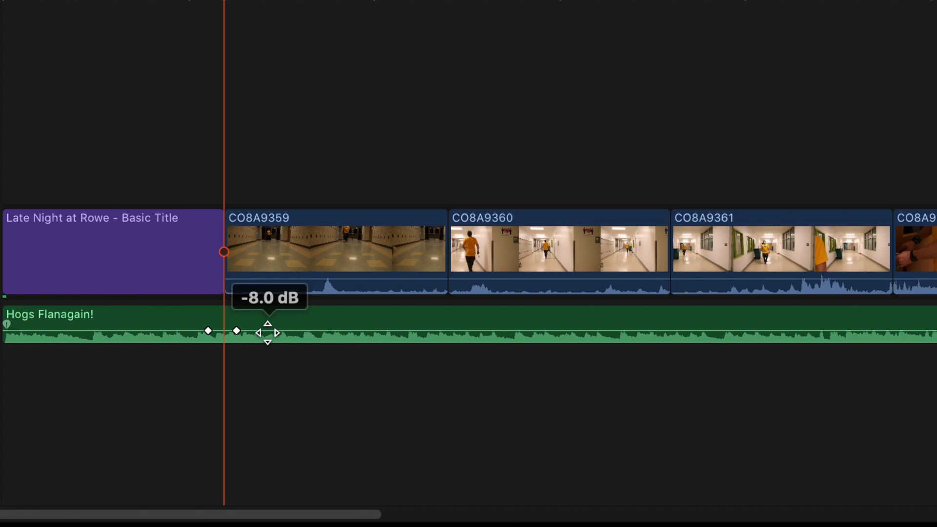
pyautogui.moveTo(268, 333); pyautogui.dragTo(269, 336)
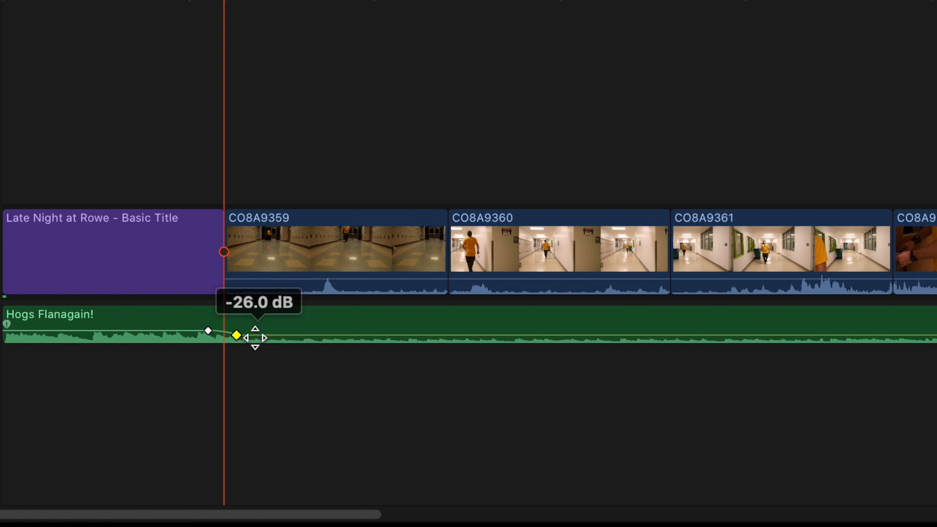
pyautogui.click(209, 331)
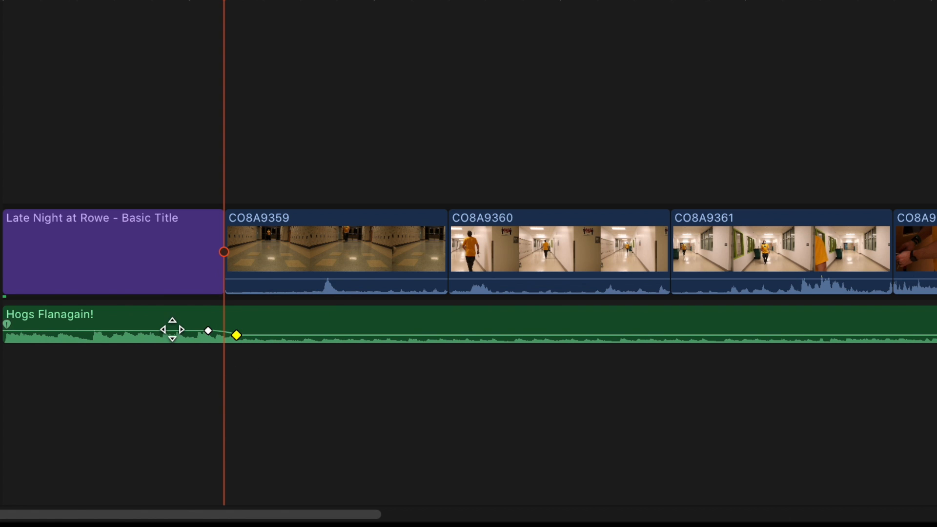
# Step: Play the timeline from shortly before the music's volume keyframes into CO8A9359 to check the volume drop
pyautogui.click(153, 134)
pyautogui.click(278, 175)
pyautogui.click(216, 168)
pyautogui.moveTo(225, 3); pyautogui.dragTo(185, 2)
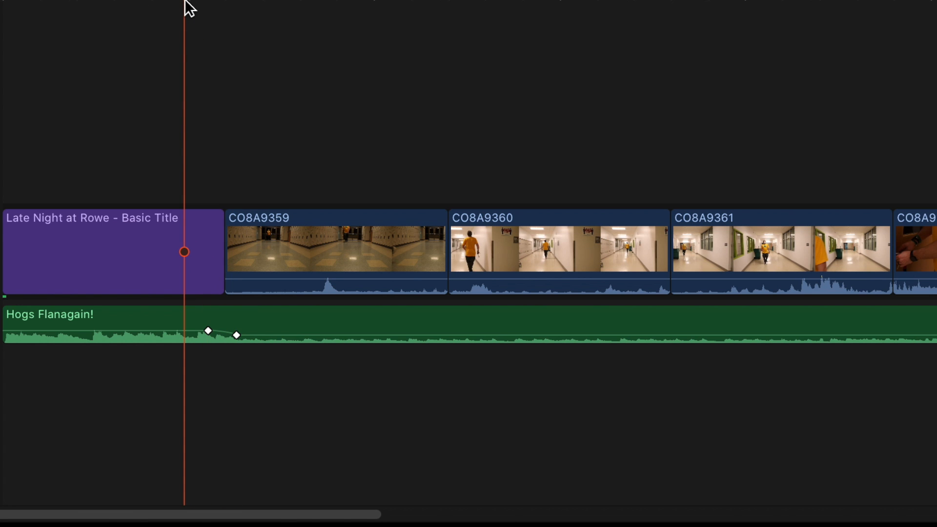
pyautogui.press('space')
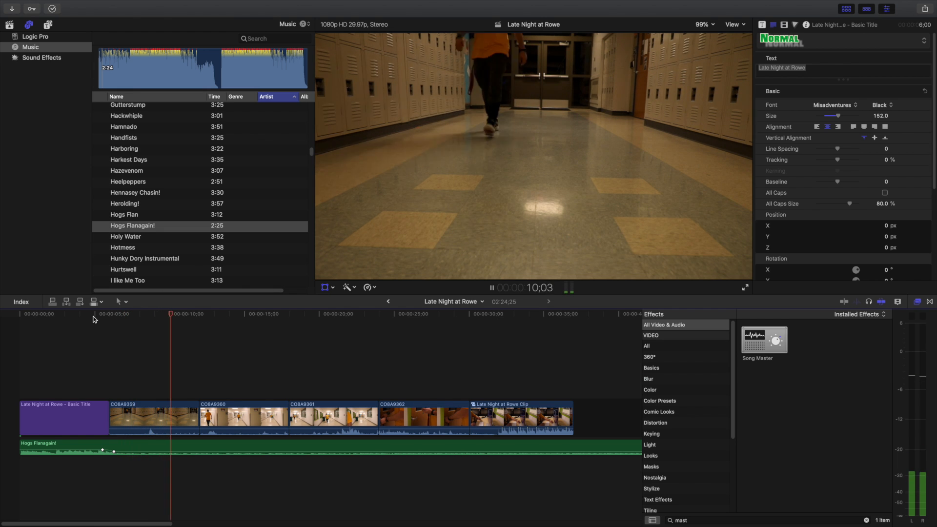
pyautogui.hotkey('shift', 't')
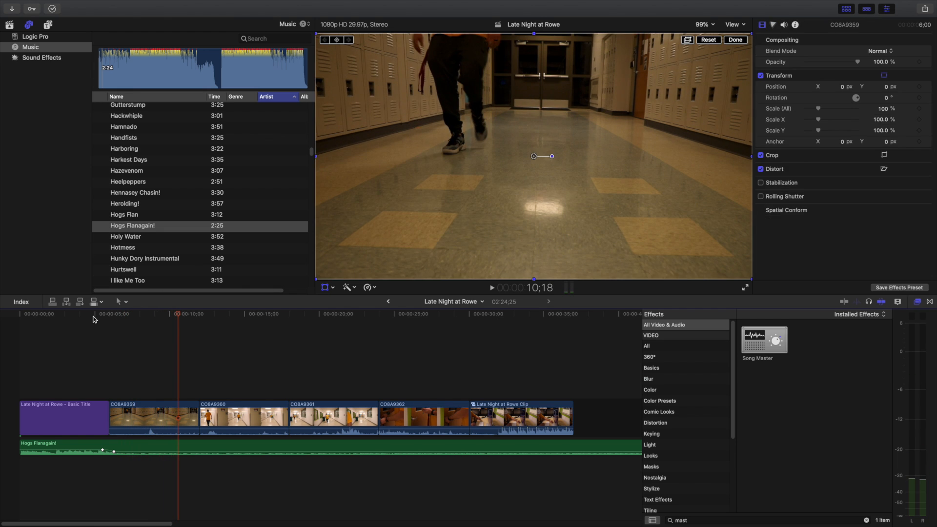
# Step: Split the Hogs Flanagain! music clip at 37;00, where the last video clip ends
pyautogui.moveTo(178, 316); pyautogui.dragTo(570, 361)
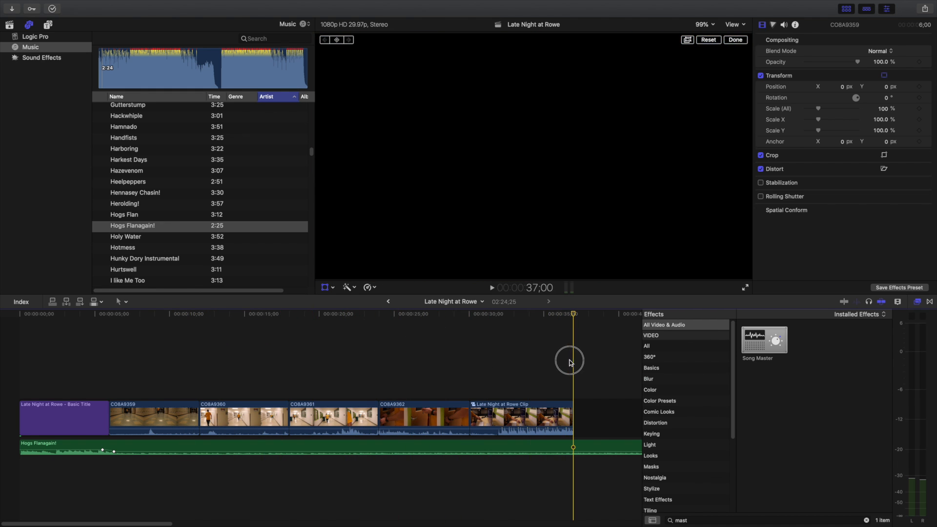
pyautogui.click(561, 479)
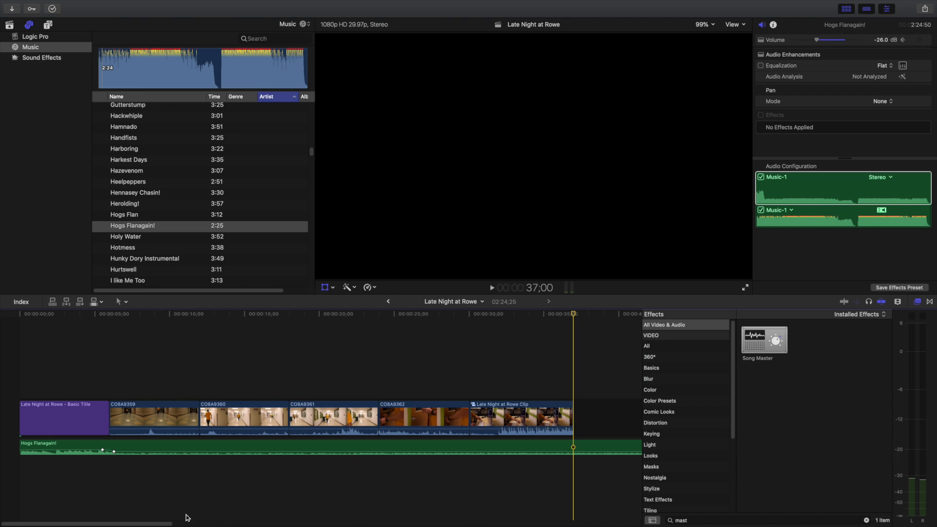
pyautogui.moveTo(168, 523); pyautogui.dragTo(93, 508)
pyautogui.hscroll(5, 205, 517)
pyautogui.click(238, 448)
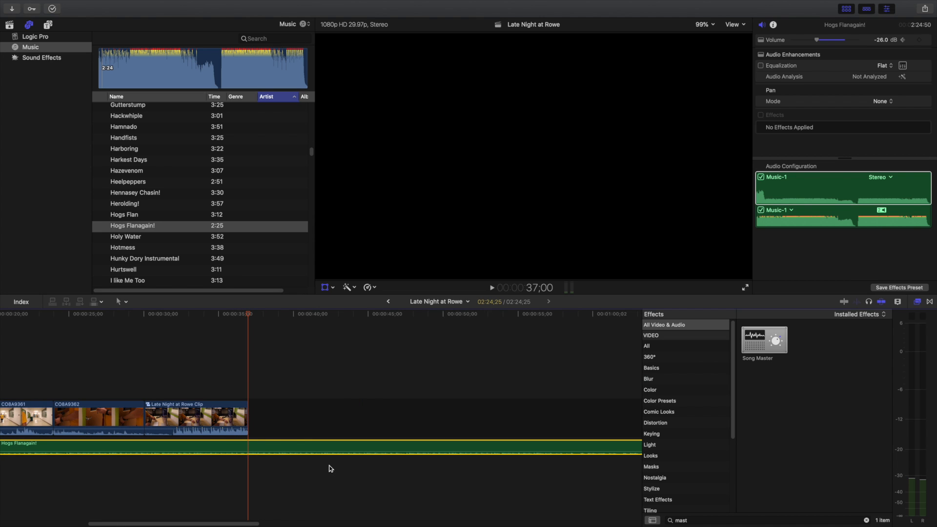
pyautogui.press('super+b')
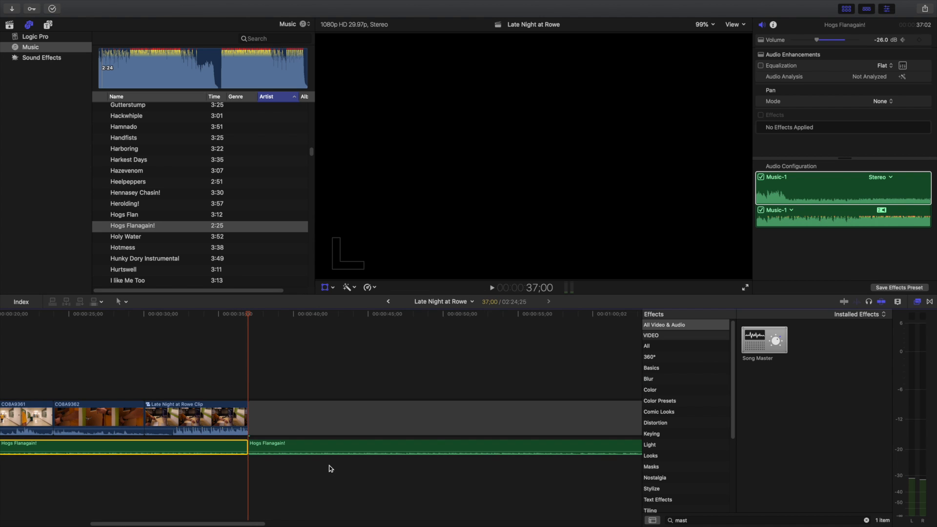
# Step: Shift the leftover Hogs Flanagain! piece after 37;00 along the gap clip, leaving space between it and the kept music
pyautogui.click(276, 445)
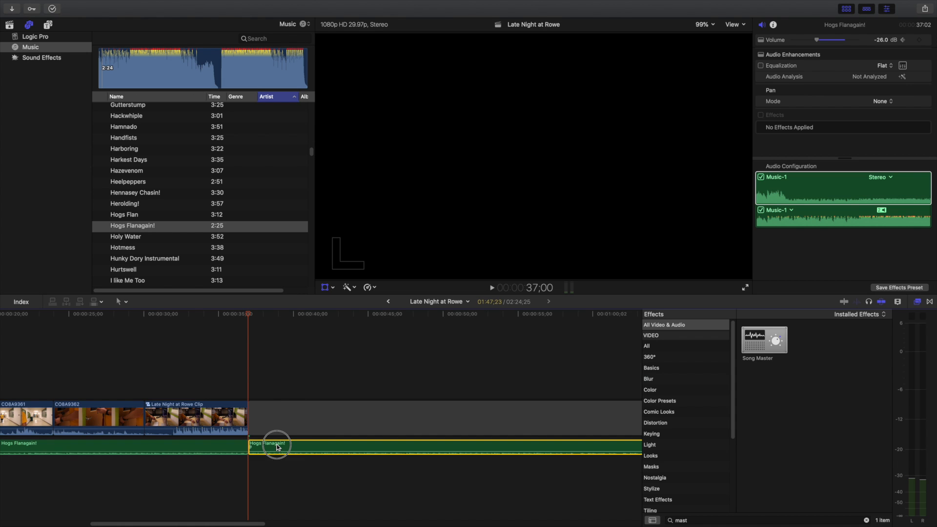
pyautogui.click(276, 424)
pyautogui.click(298, 376)
pyautogui.moveTo(299, 316); pyautogui.dragTo(253, 375)
pyautogui.moveTo(259, 445); pyautogui.dragTo(301, 510)
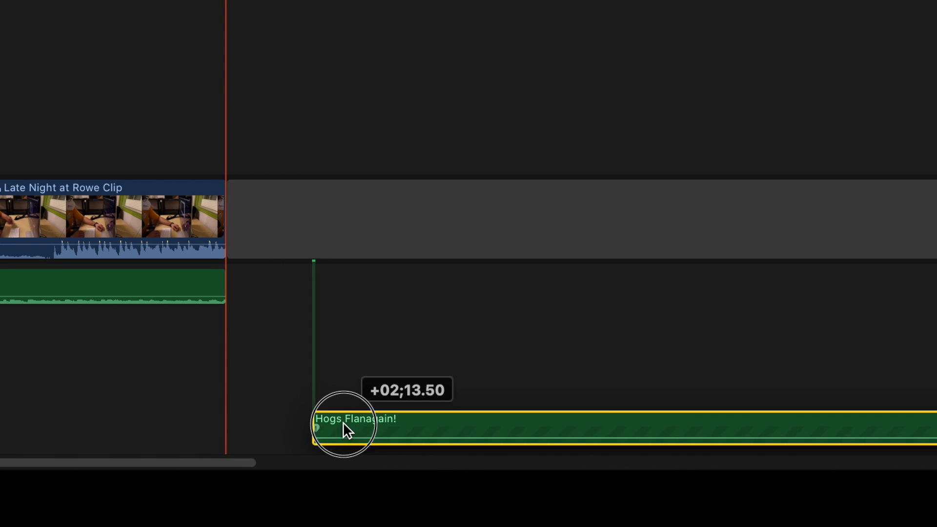
pyautogui.moveTo(343, 422); pyautogui.dragTo(287, 409)
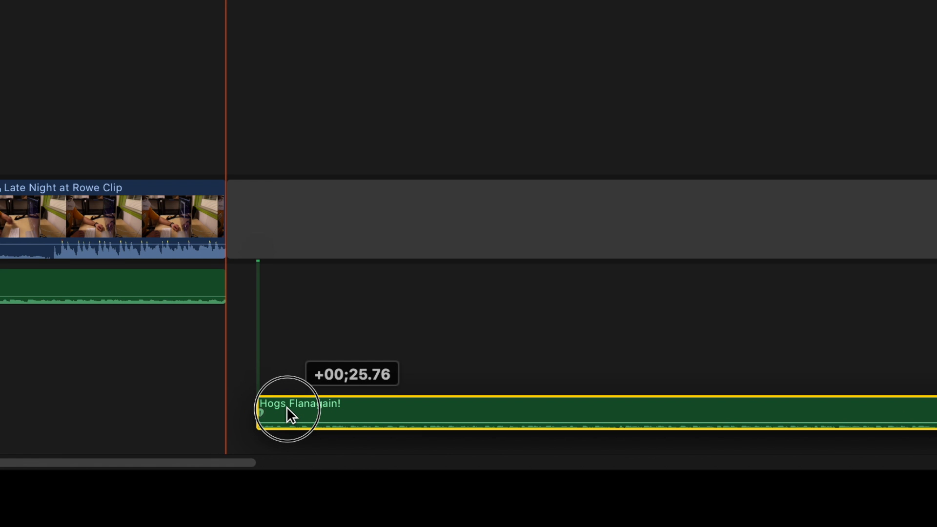
pyautogui.moveTo(286, 407); pyautogui.dragTo(314, 364)
# Step: Try deleting the gap clip after the last video clip together with its attached music, and undo the deletion
pyautogui.click(317, 215)
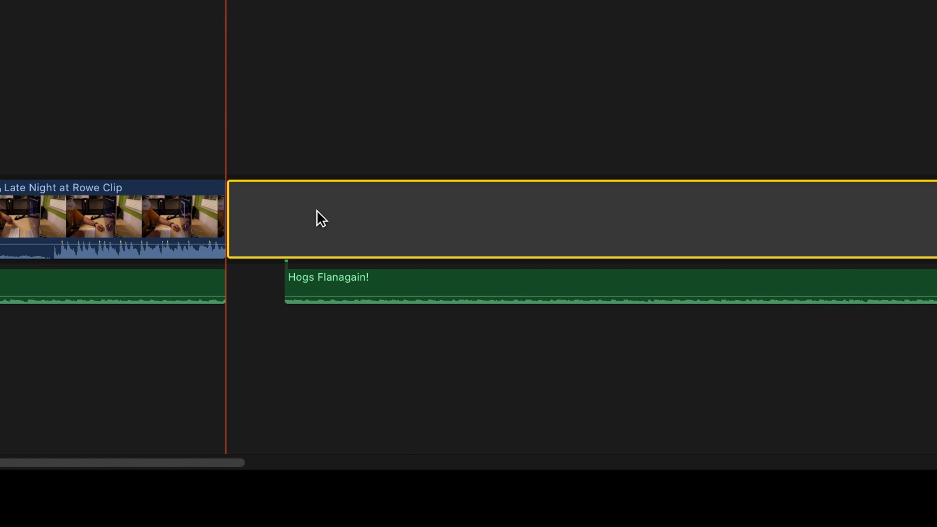
pyautogui.press('Delete')
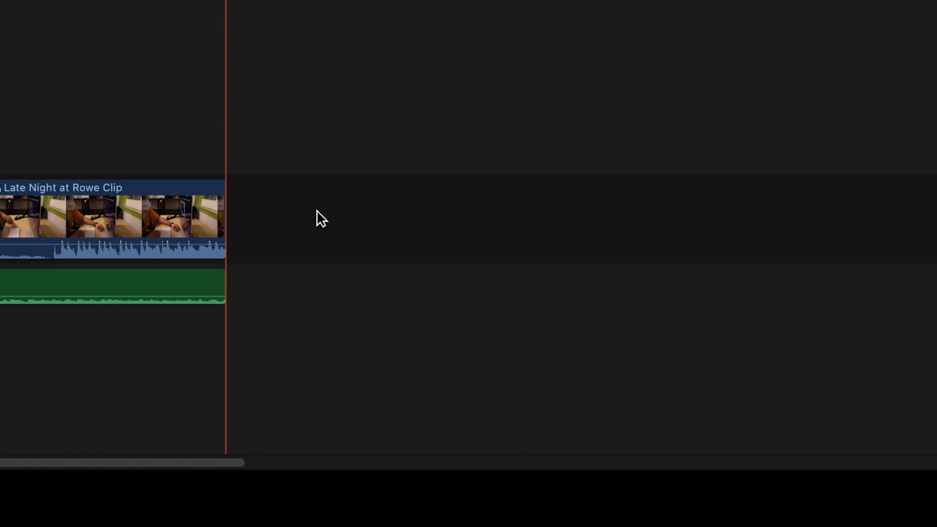
pyautogui.press('super+z')
# Step: Delete the leftover Hogs Flanagain! piece and the empty gap clip after the last video clip
pyautogui.click(314, 286)
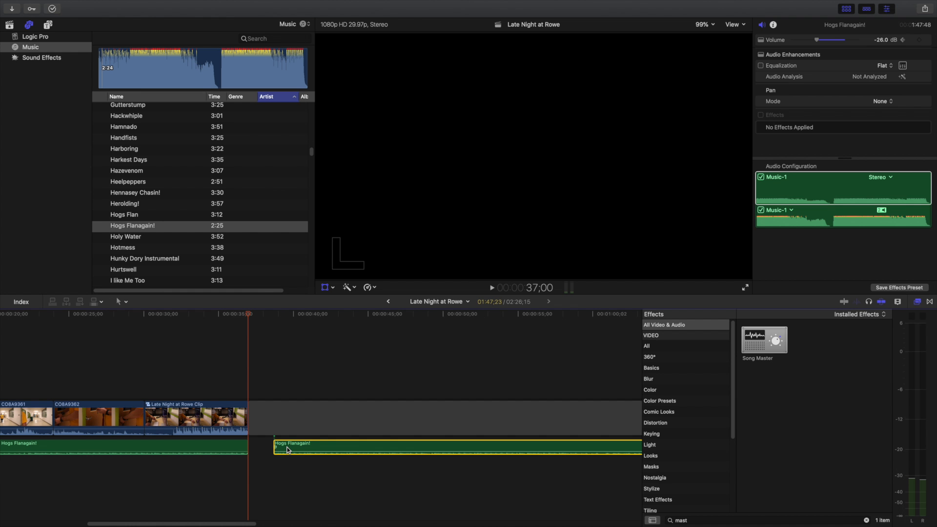
pyautogui.press('Delete')
pyautogui.click(322, 210)
pyautogui.press('Delete')
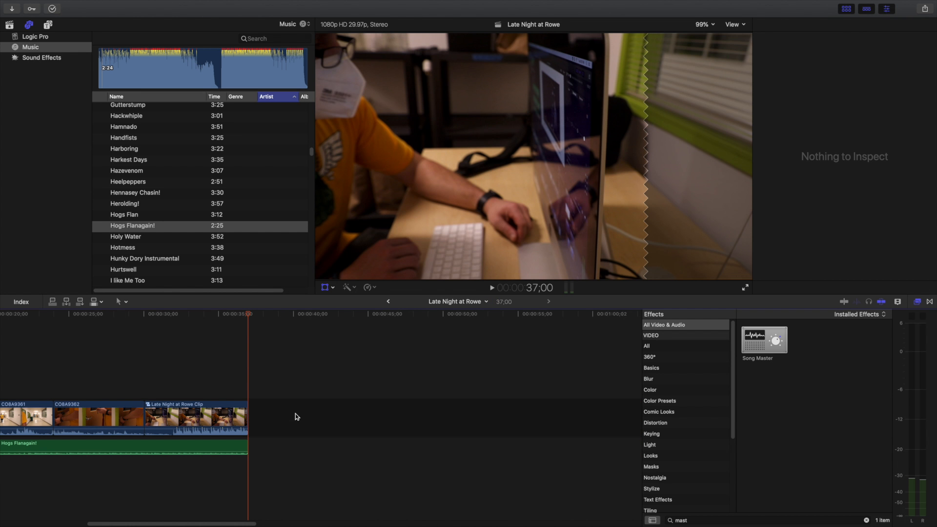
# Step: Trim the end of the Hogs Flanagain! music back to about 32 seconds, within the Late Night at Rowe Clip
pyautogui.moveTo(212, 522); pyautogui.dragTo(107, 500)
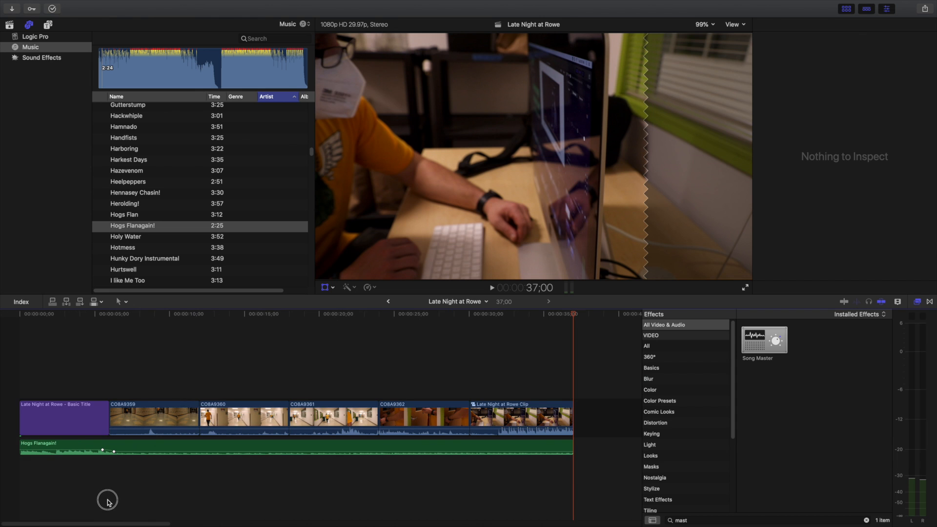
pyautogui.click(571, 446)
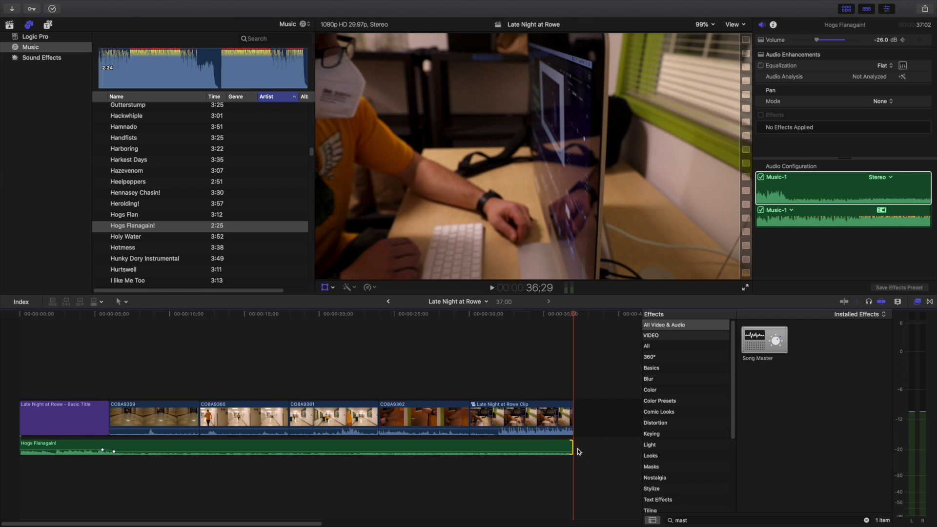
pyautogui.moveTo(571, 446); pyautogui.dragTo(495, 446)
# Step: Play the Late Night at Rowe Clip across the trimmed end of the music to check how it stops
pyautogui.click(491, 373)
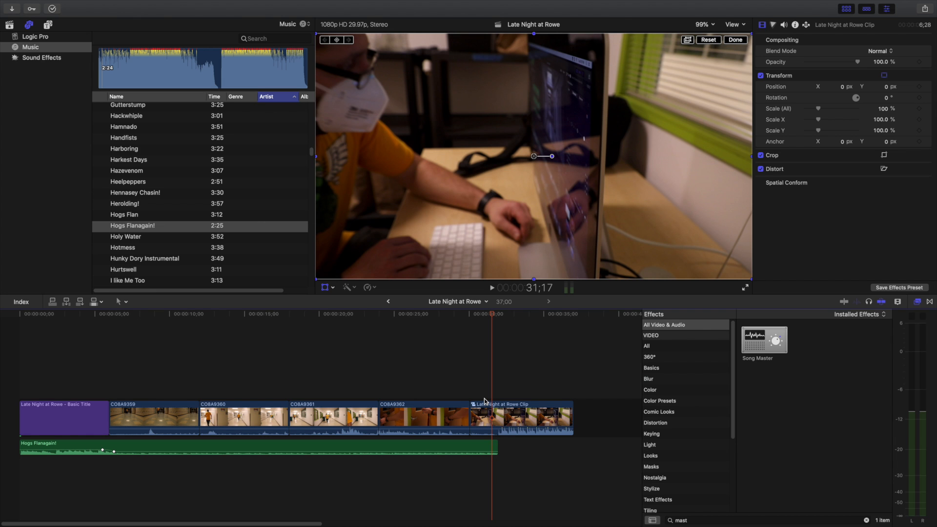
pyautogui.press('space')
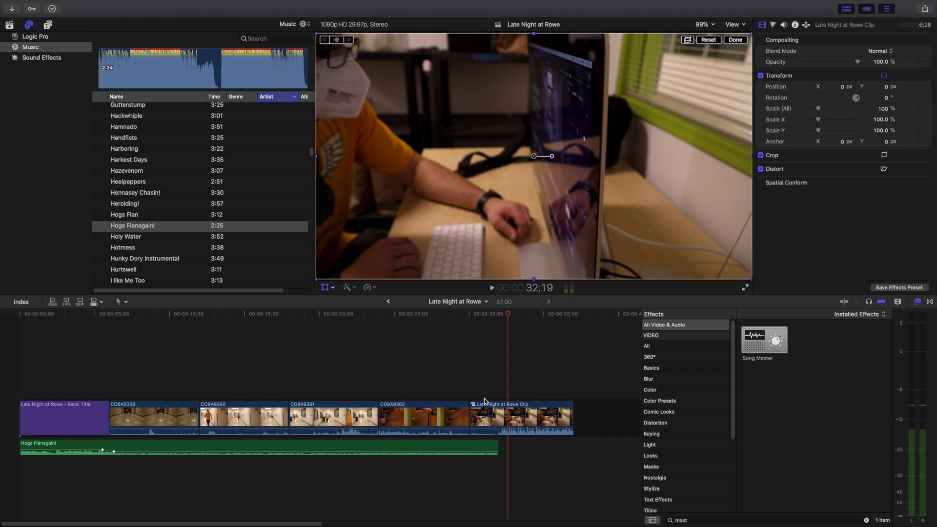
pyautogui.click(480, 398)
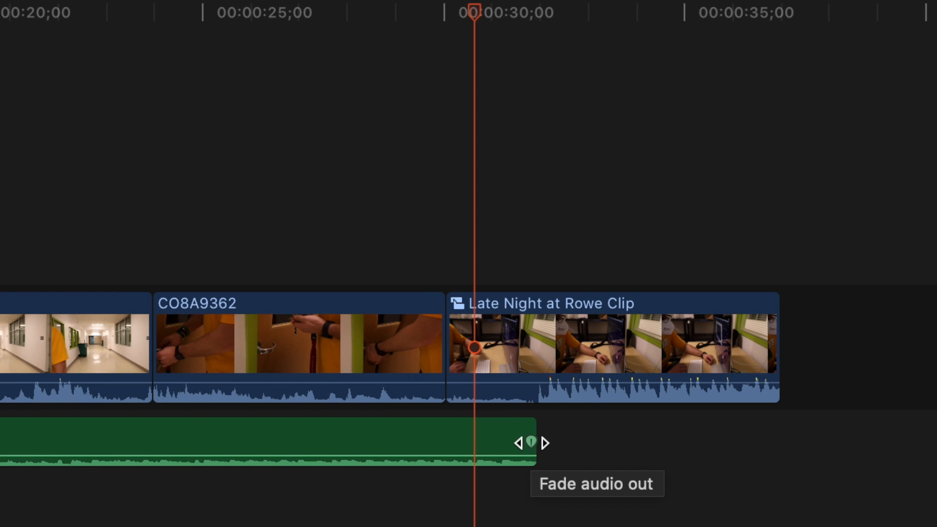
# Step: Add a fade-out of about 2.3 seconds to the end of the music and play across it to check
pyautogui.moveTo(530, 442); pyautogui.dragTo(418, 445)
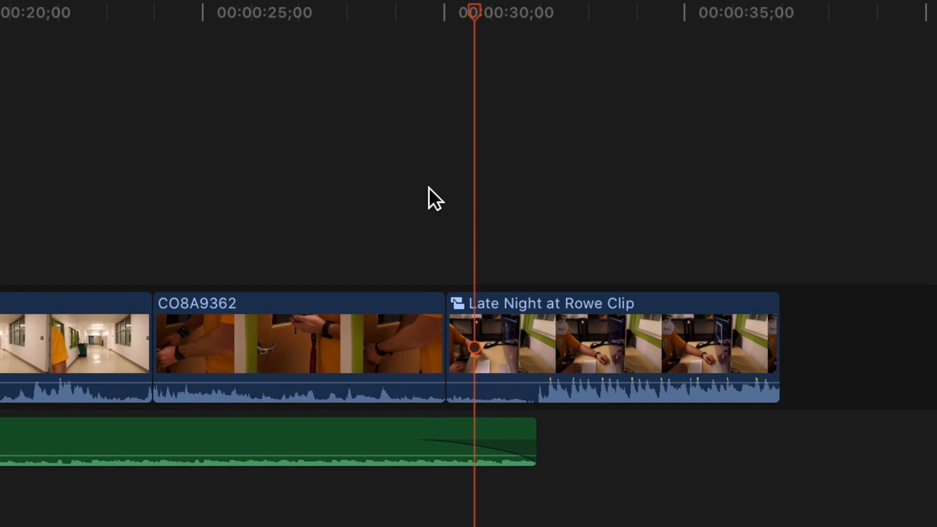
pyautogui.click(393, 185)
pyautogui.press('space')
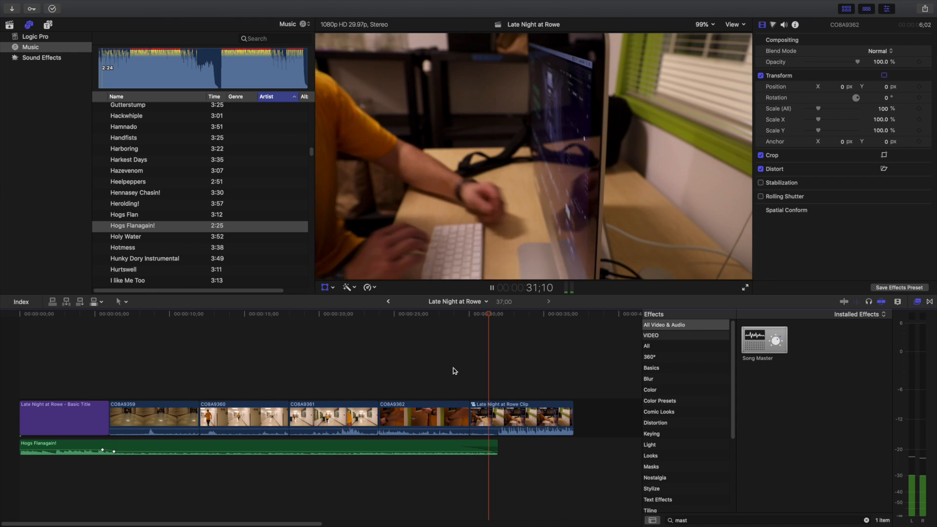
pyautogui.hotkey('shift', 't')
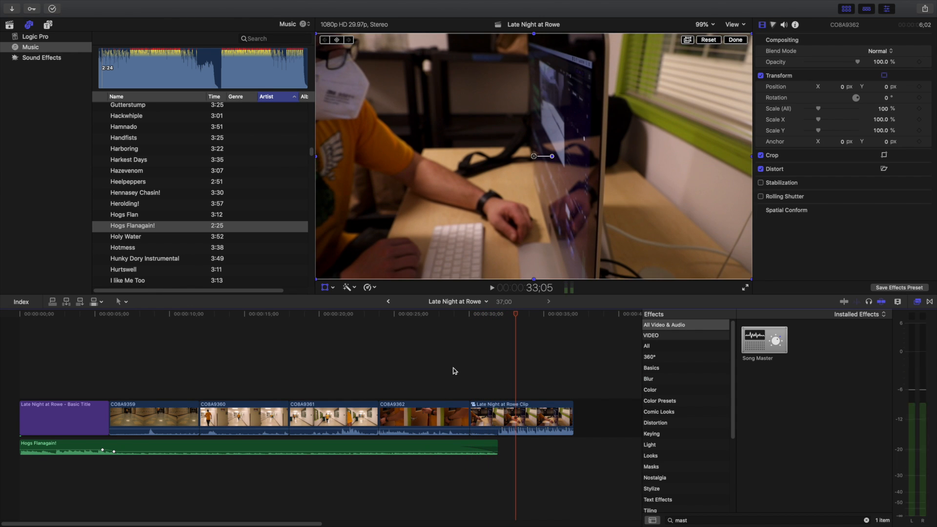
# Step: Return the playhead to the start of the project and browse through the Music library's songs
pyautogui.click(560, 416)
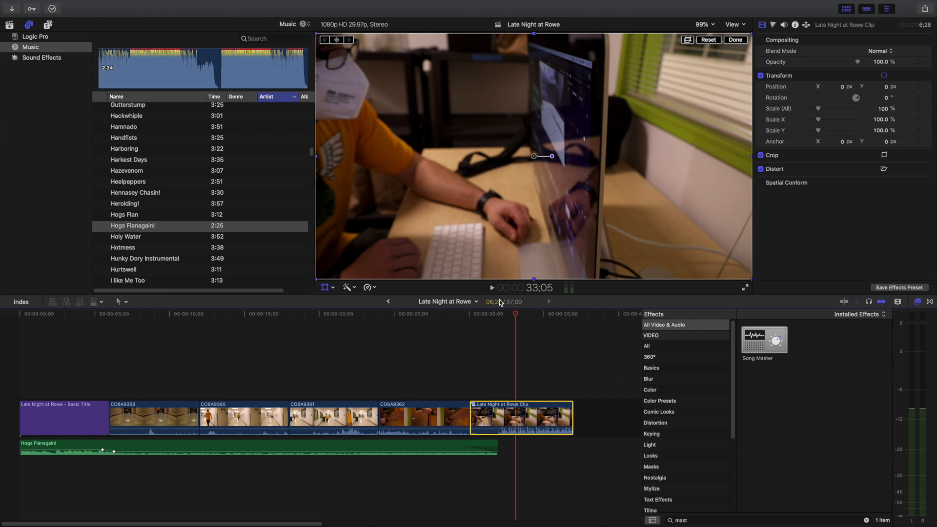
pyautogui.moveTo(516, 315); pyautogui.dragTo(19, 336)
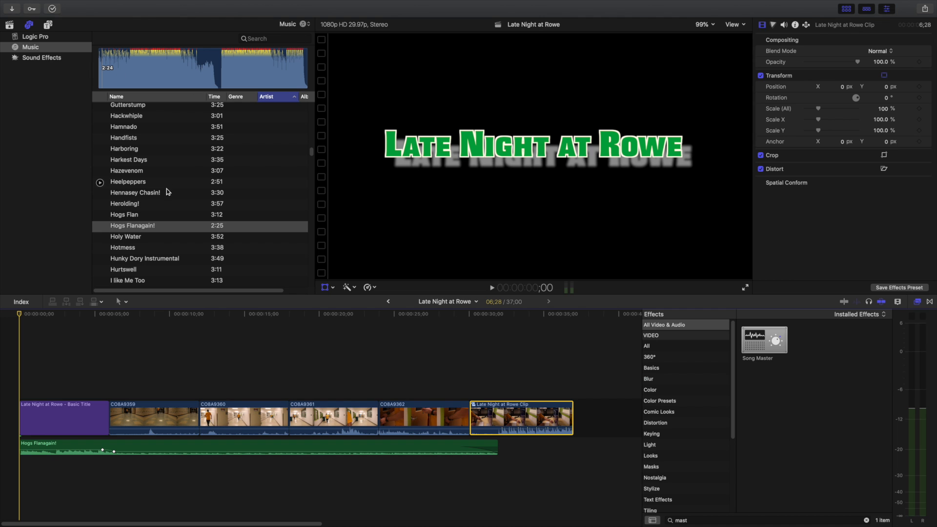
pyautogui.scroll(-10, 167, 195)
pyautogui.scroll(10, 167, 192)
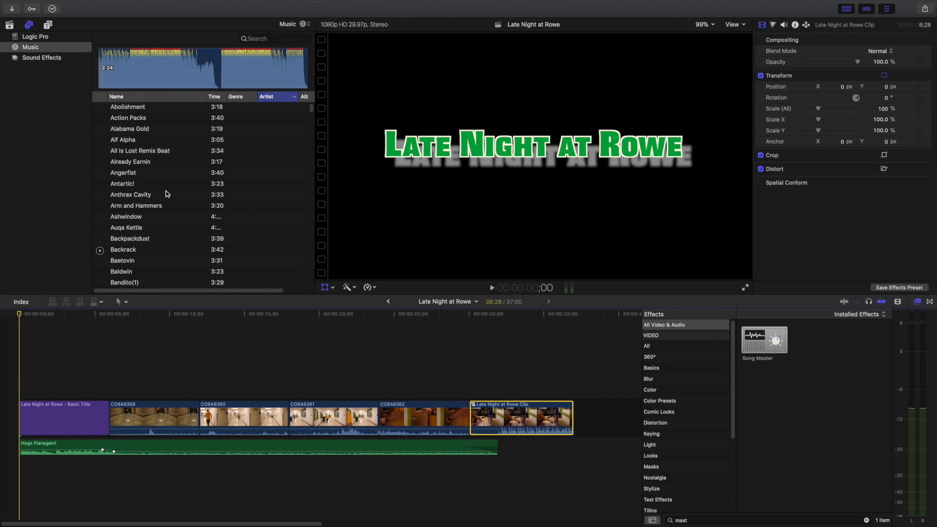
pyautogui.scroll(-15, 166, 193)
pyautogui.scroll(-15, 166, 194)
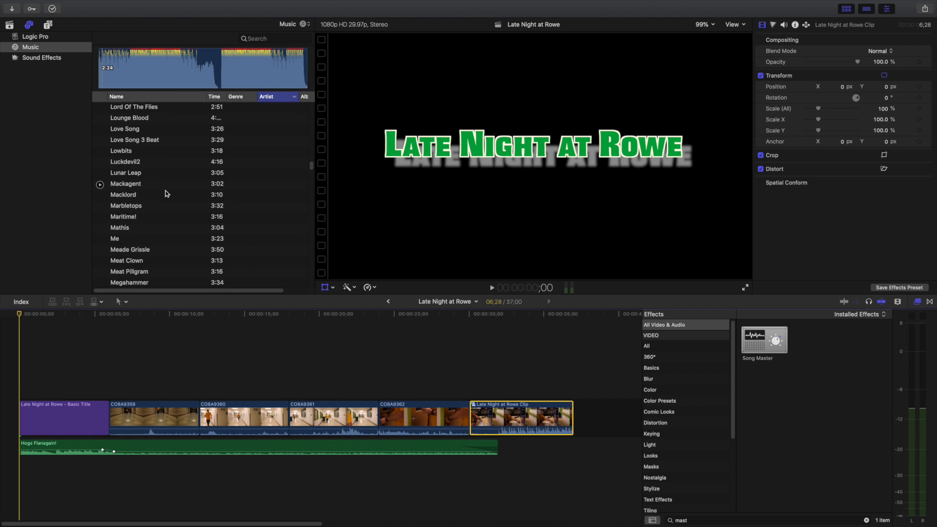
# Step: Browse through the Sound Effects library
pyautogui.click(56, 59)
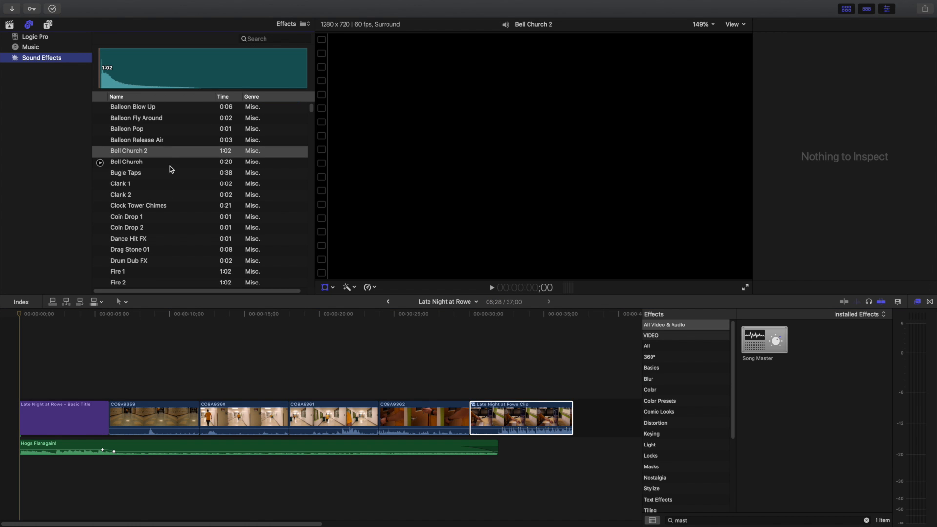
pyautogui.scroll(-20, 161, 235)
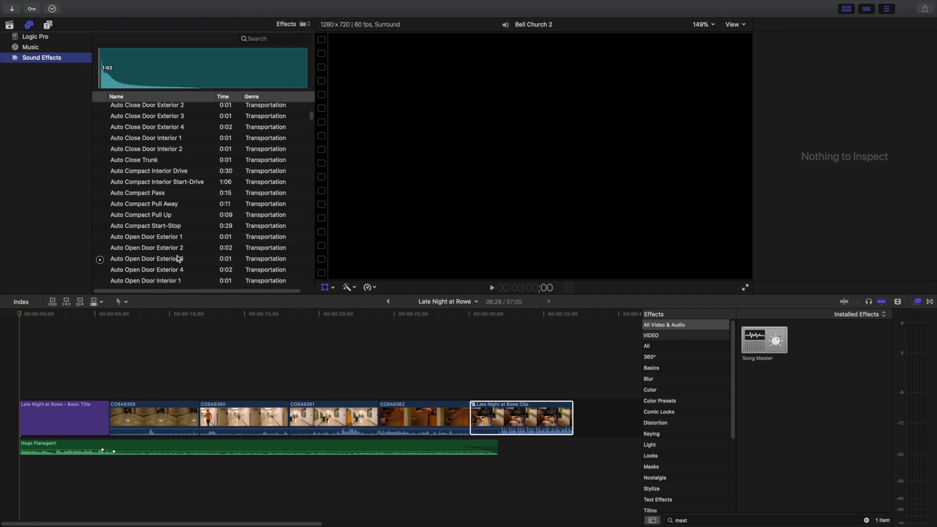
pyautogui.scroll(10, 177, 258)
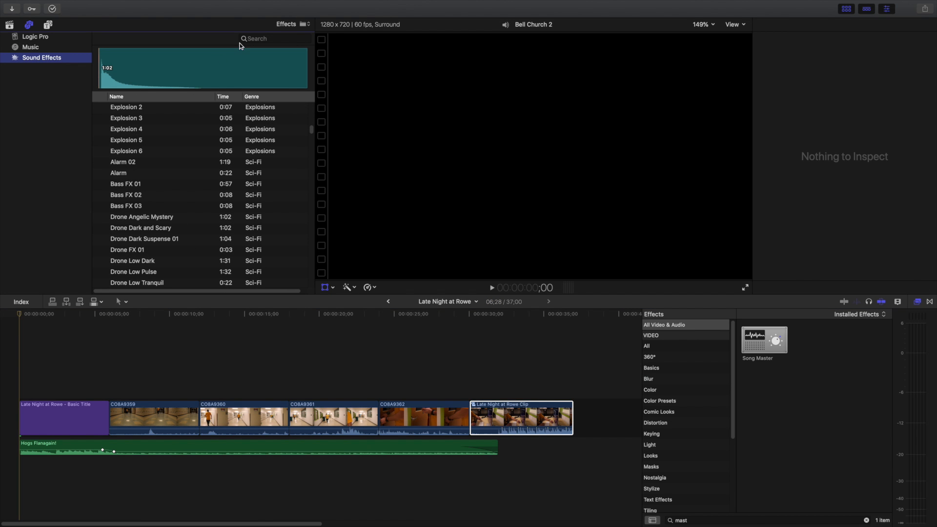
# Step: Search the sound effects for "boo" and preview Crowd Boo
pyautogui.click(266, 39)
pyautogui.write('boo')
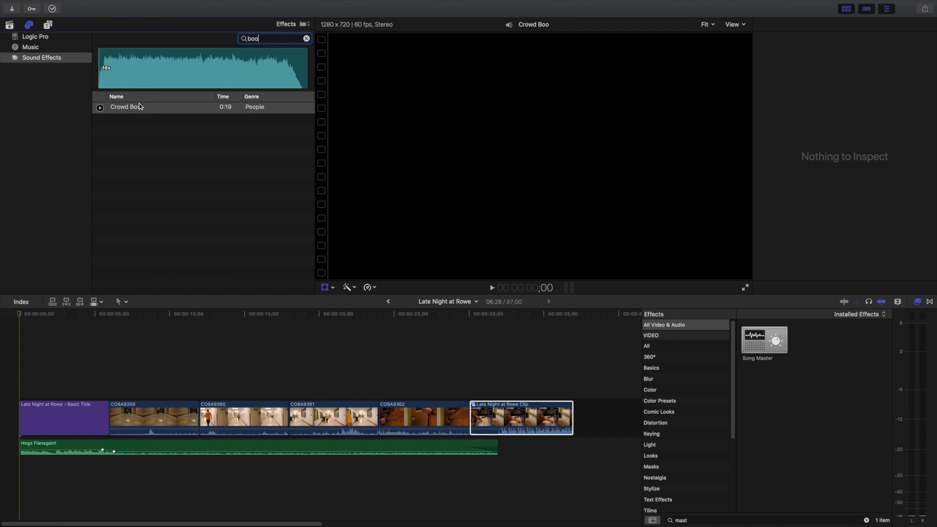
pyautogui.click(140, 106)
pyautogui.press('space')
pyautogui.press('space')
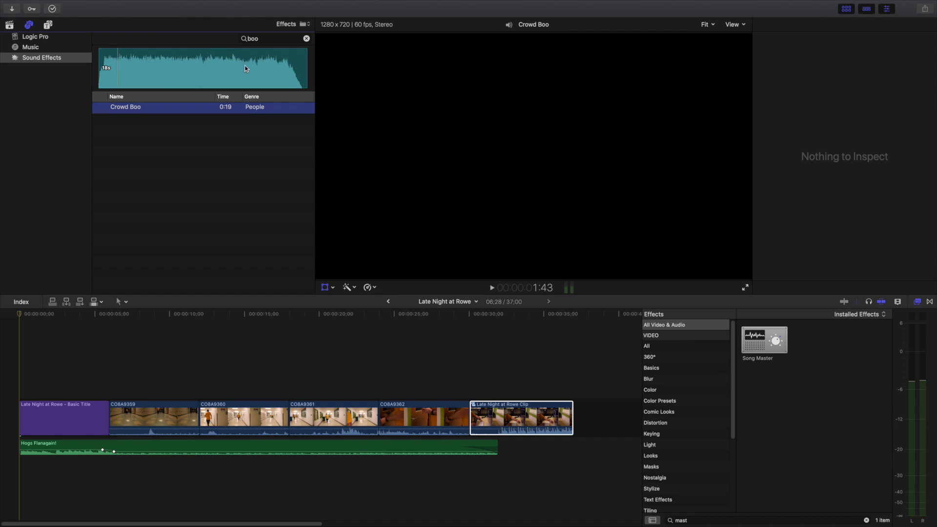
# Step: Search the sound effects for "chee" to preview Crowd Cheer 2, and for "laugh" to select Crowd Laughter 5
pyautogui.click(306, 38)
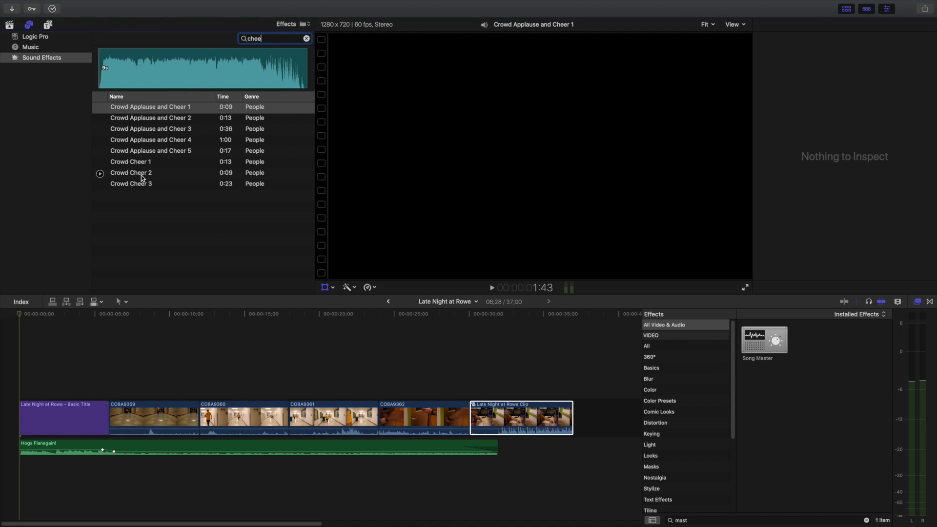
pyautogui.click(100, 173)
pyautogui.click(272, 38)
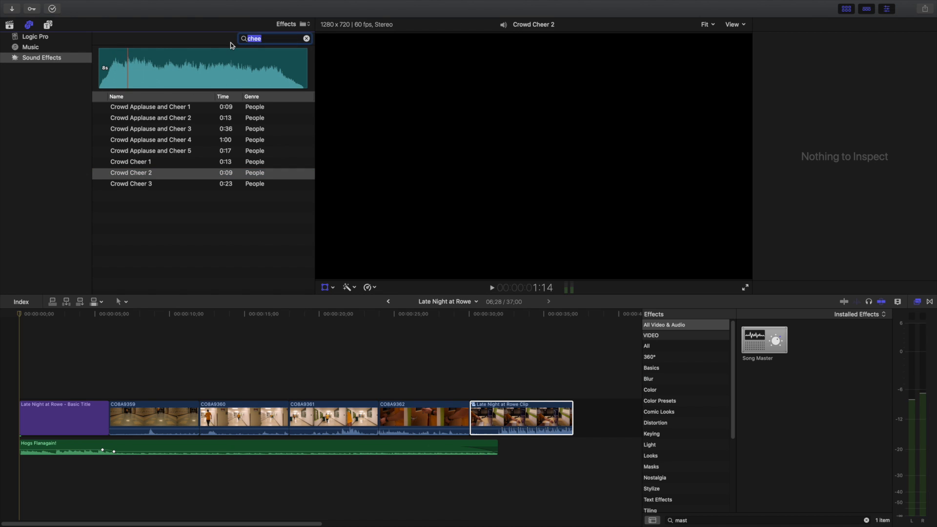
pyautogui.click(110, 150)
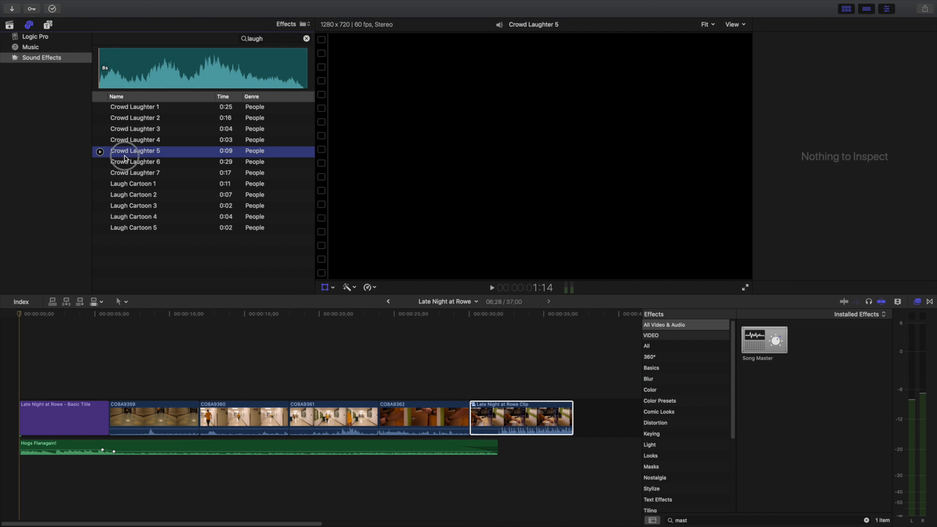
# Step: Search the sound effects for "duck" and preview Bird Duck
pyautogui.click(260, 40)
pyautogui.write('duck')
pyautogui.click(188, 107)
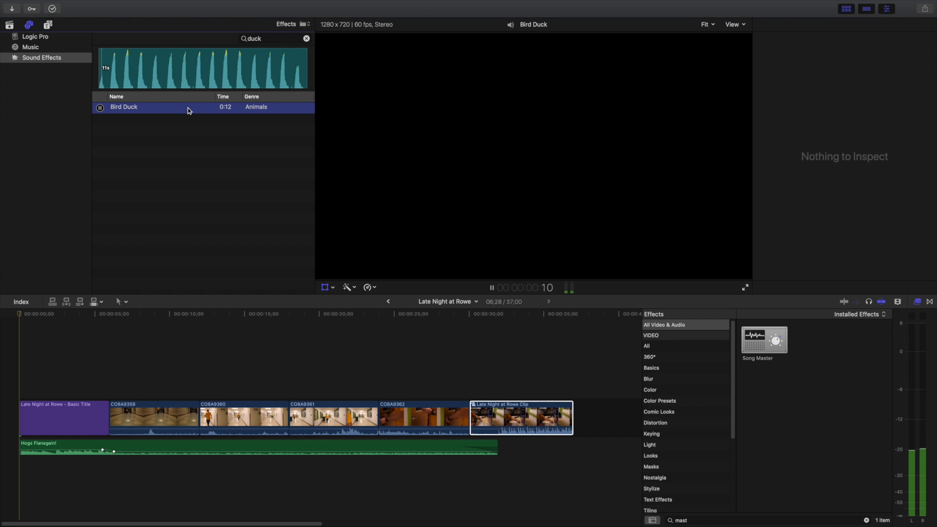
pyautogui.press('space')
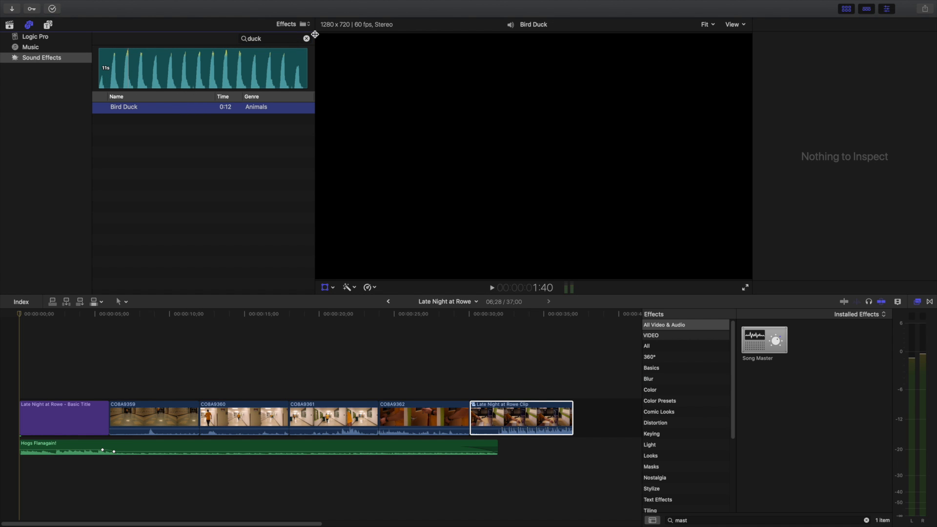
# Step: Place the Bird Duck effect under the title at the start of the timeline and play it with the music
pyautogui.moveTo(143, 111); pyautogui.dragTo(11, 497)
pyautogui.click(16, 368)
pyautogui.press('space')
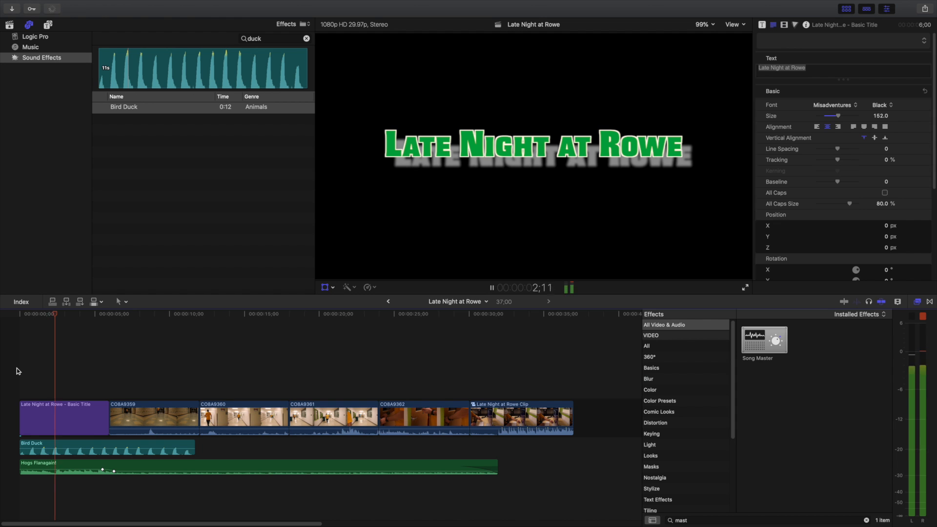
pyautogui.press('space')
# Step: Delete the Bird Duck clip from the timeline and return the playhead to the start of the project
pyautogui.click(74, 443)
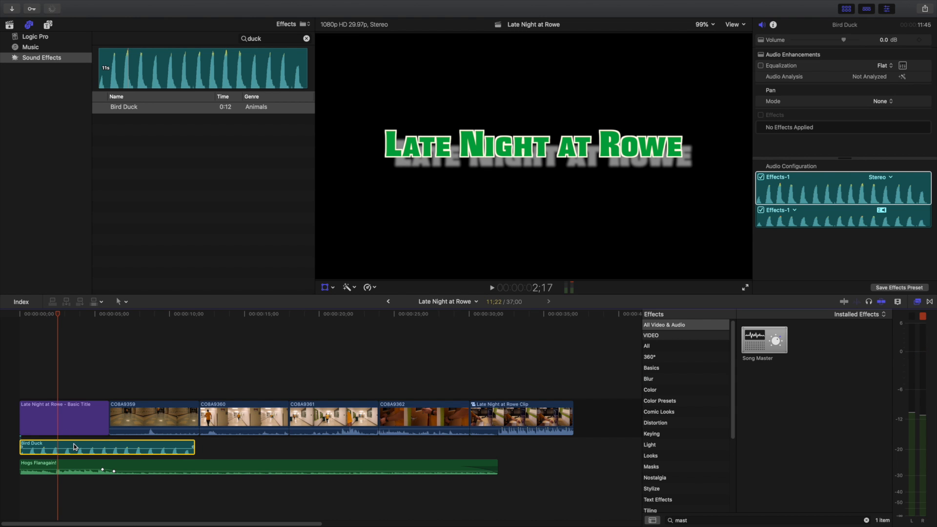
pyautogui.press('Delete')
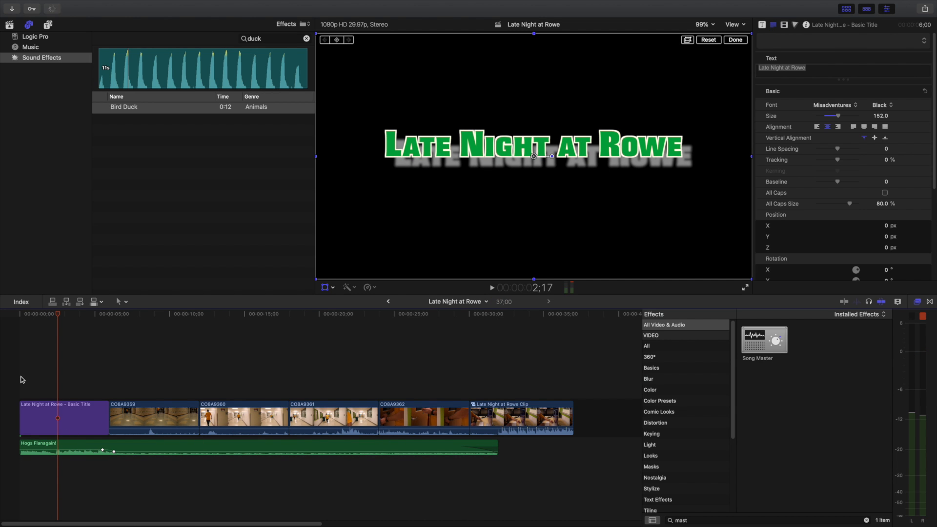
pyautogui.click(19, 381)
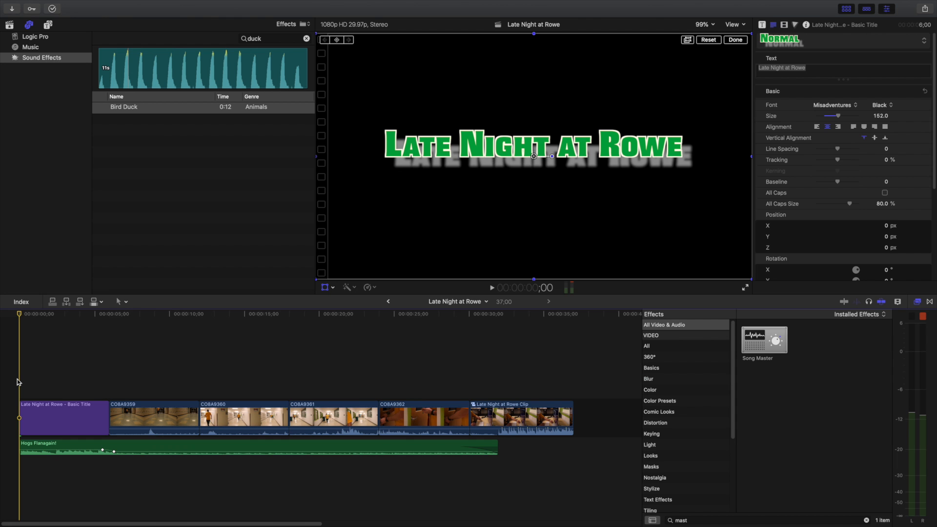